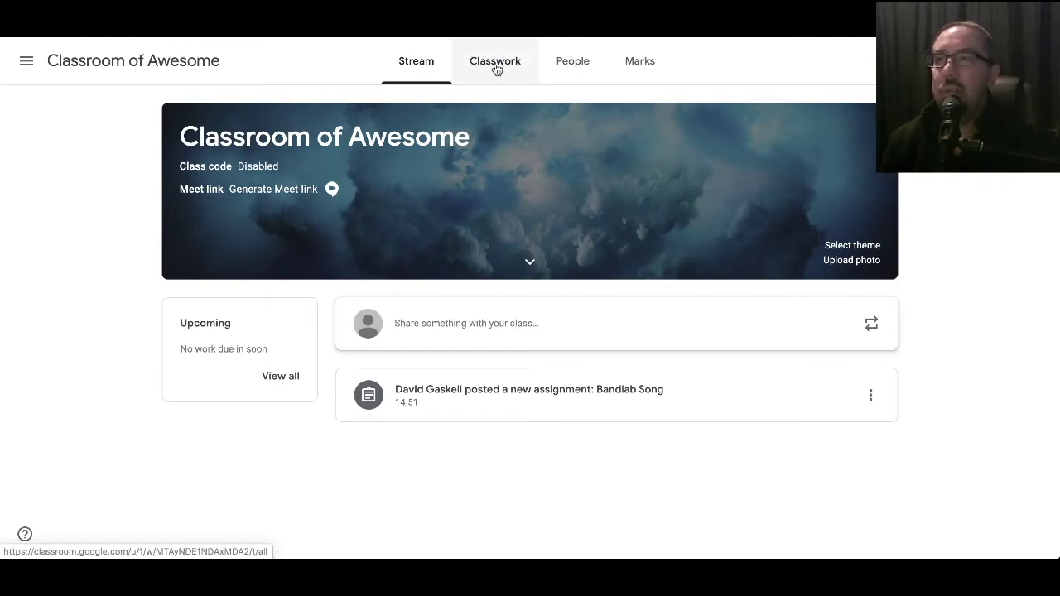
Step: Open the Bandlab Song assignment under Classwork and follow its attached BandLab link
left_click(495, 63)
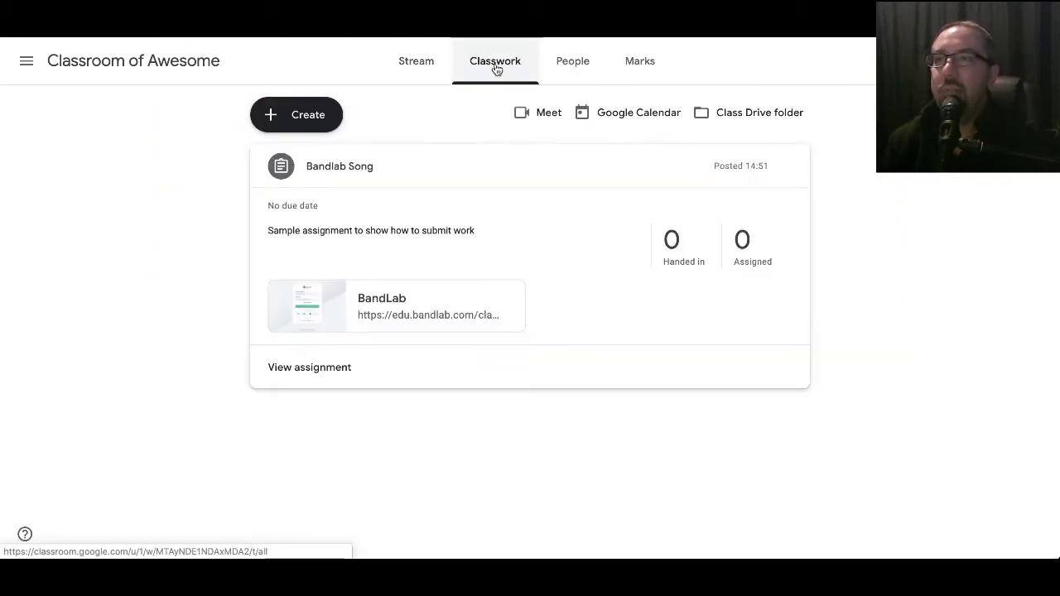
left_click(384, 173)
left_click(372, 176)
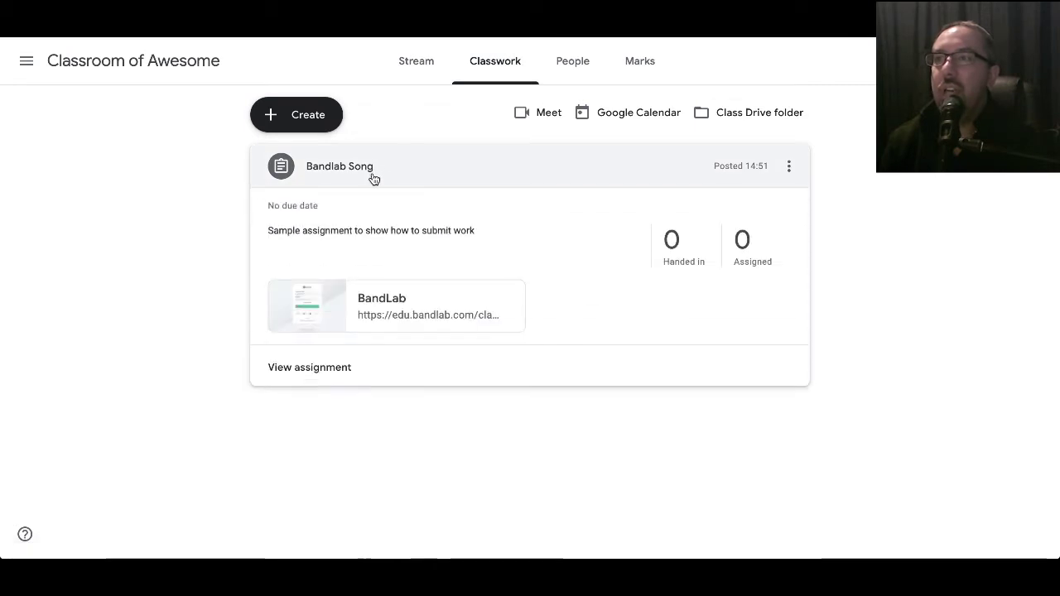
left_click(383, 315)
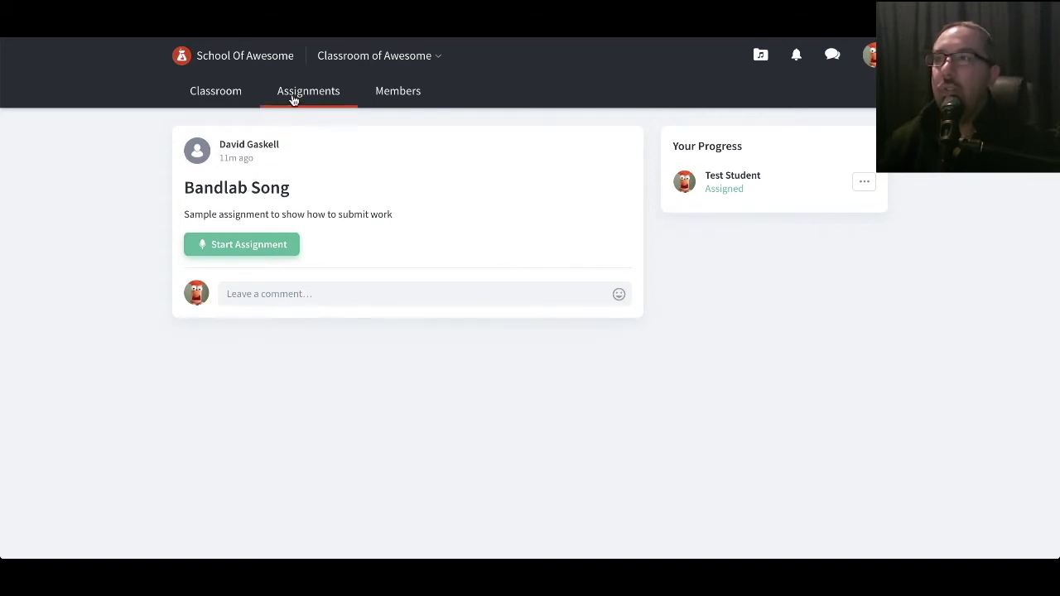
Step: From the Classroom feed, open the Bandlab Song assignment page and start the assignment
left_click(226, 94)
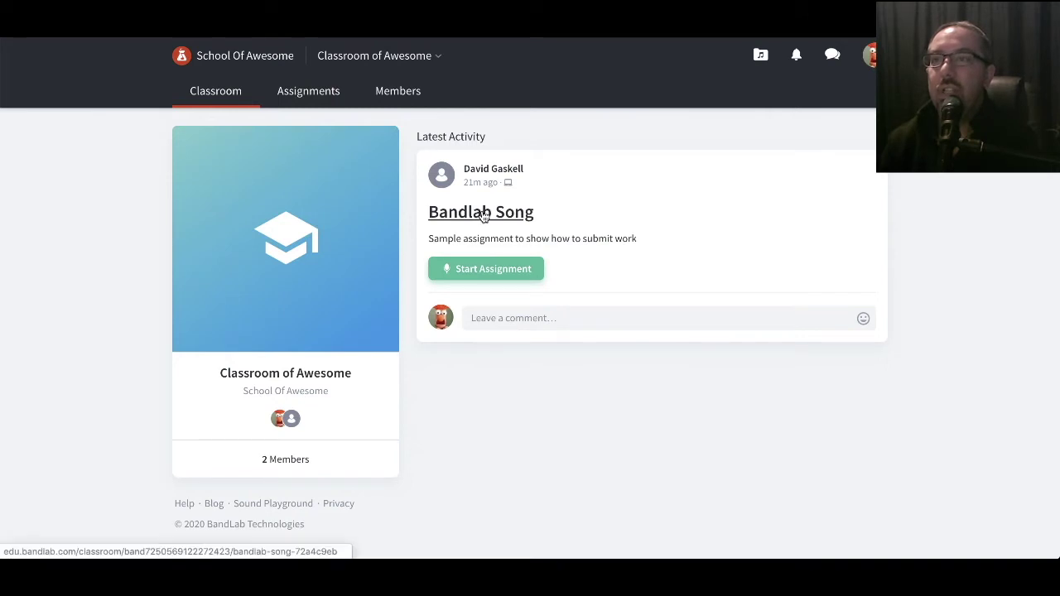
left_click(484, 214)
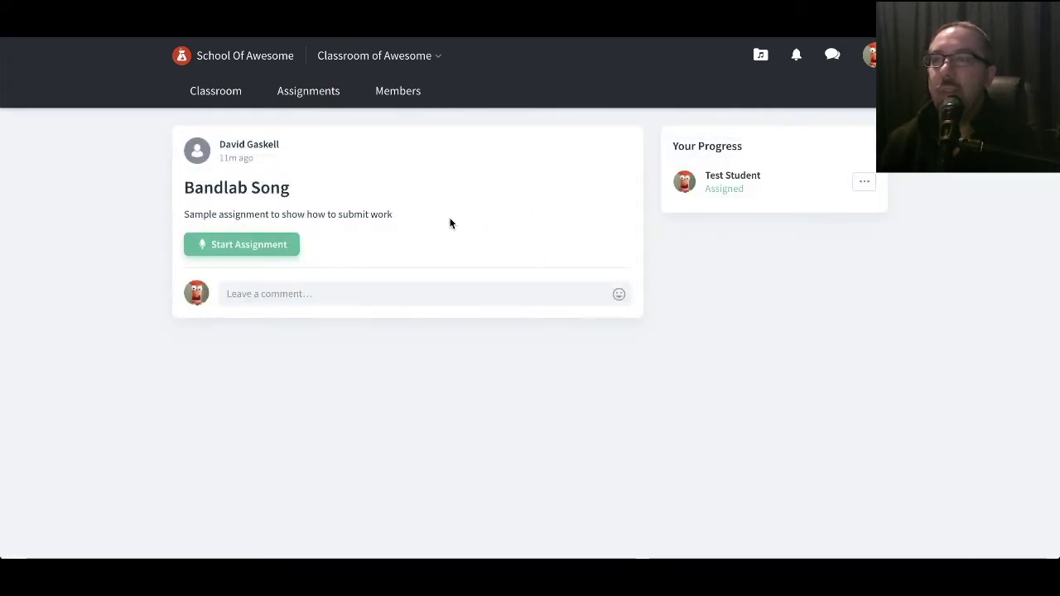
left_click(258, 244)
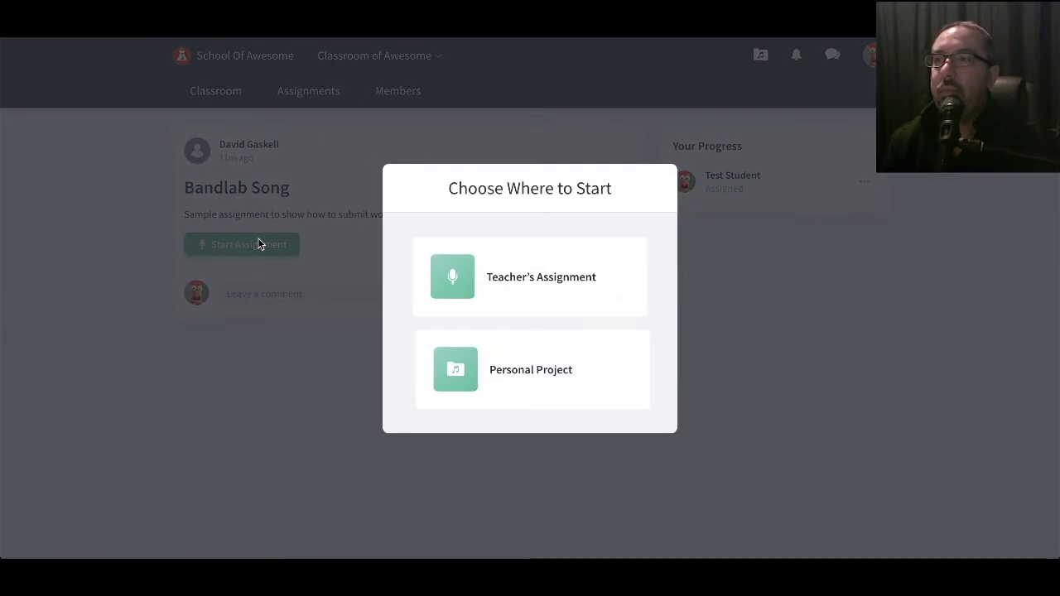
Step: Start from the Teacher's Assignment and drag New Orleans Bounce's NOLA Bounce Beats 04 loop to bar 1
left_click(508, 288)
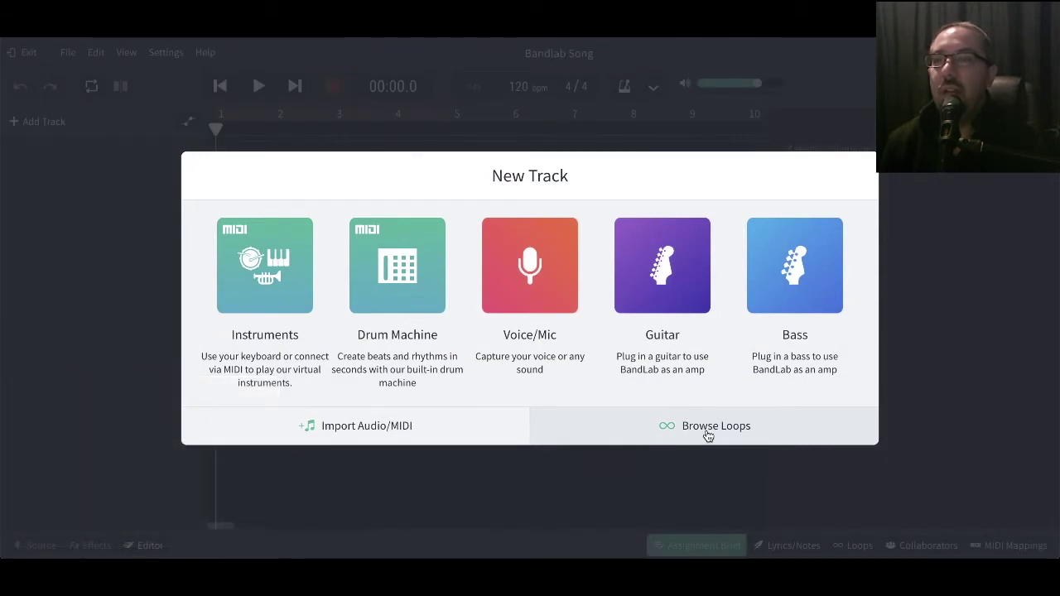
left_click(708, 434)
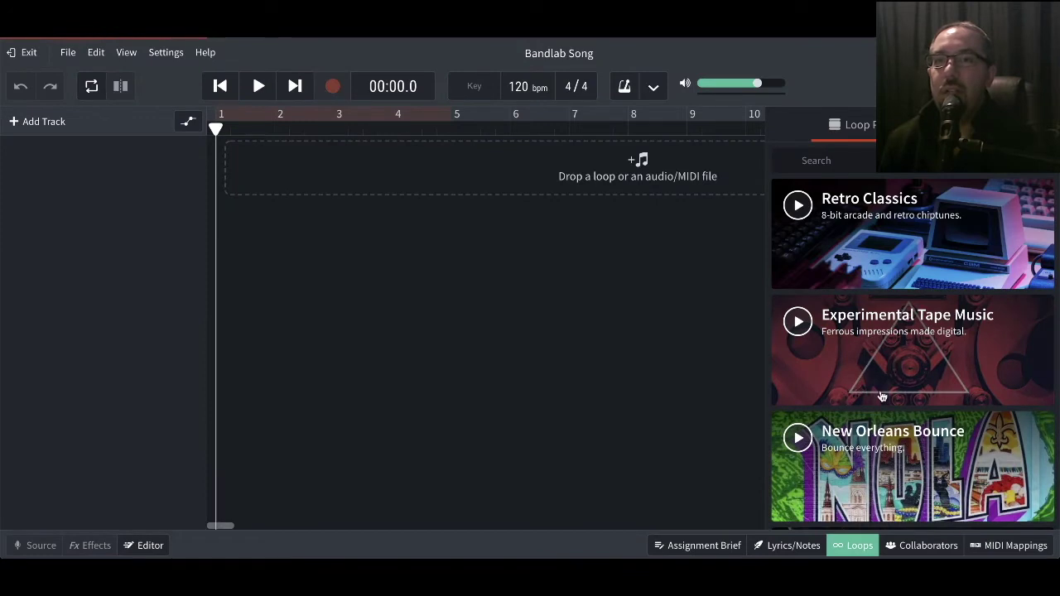
left_click(880, 469)
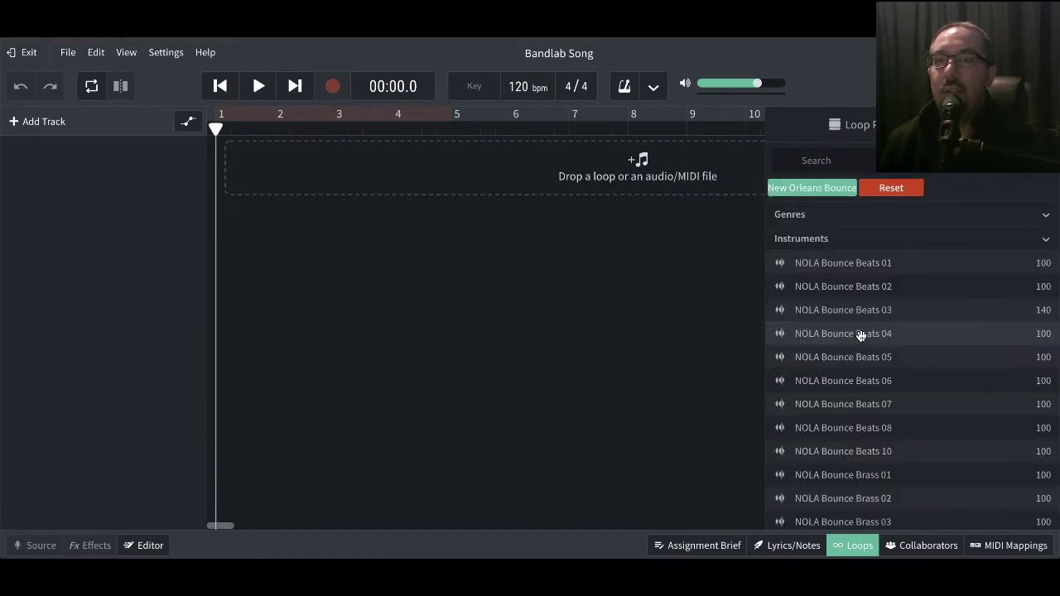
left_click_drag(869, 334, 299, 168)
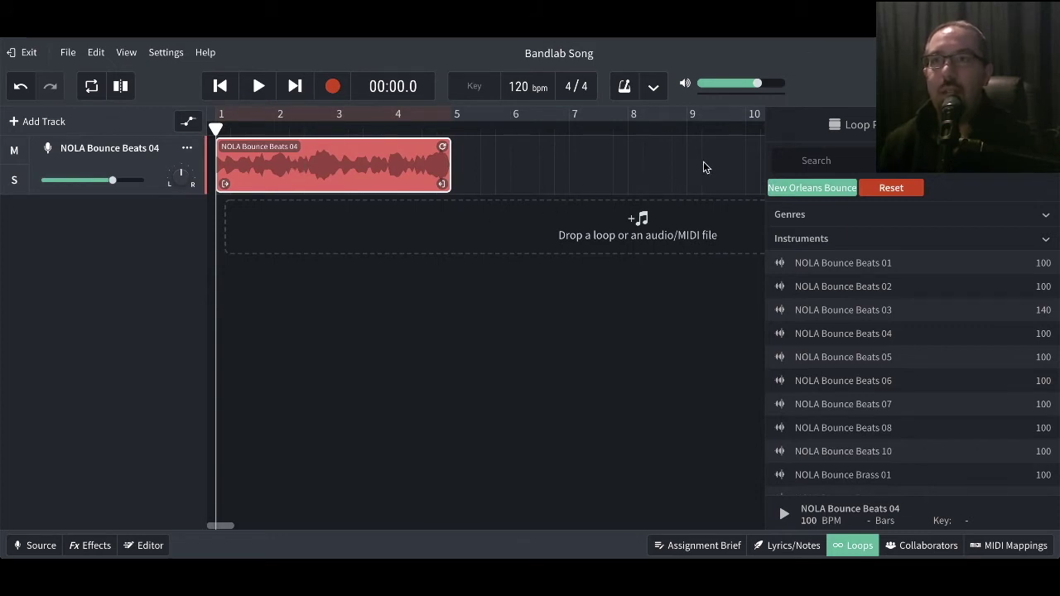
Step: Exit the studio, saving the changes to the Bandlab Song loop project
left_click(24, 54)
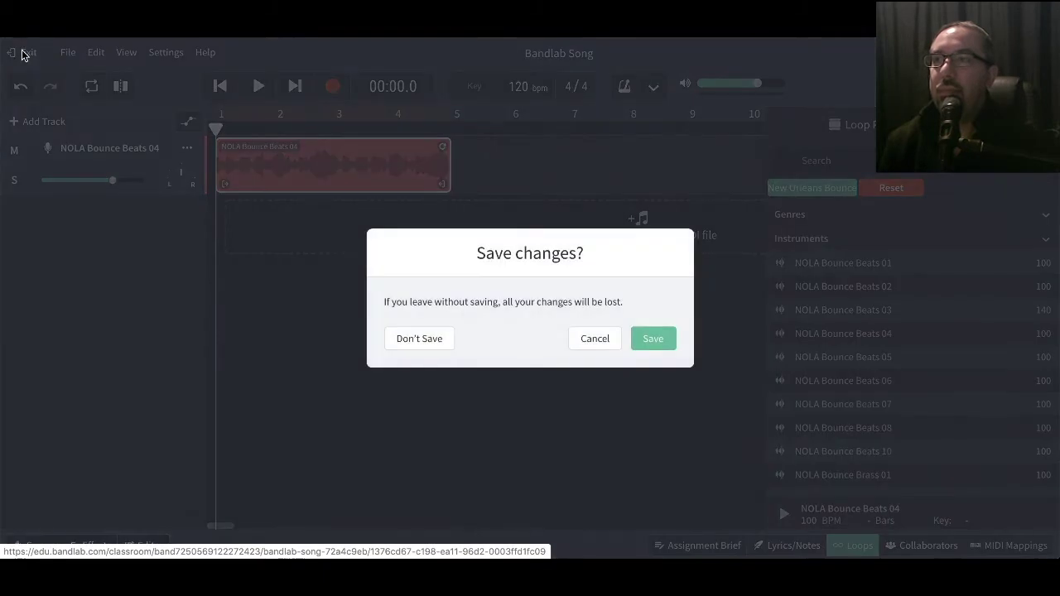
left_click(653, 340)
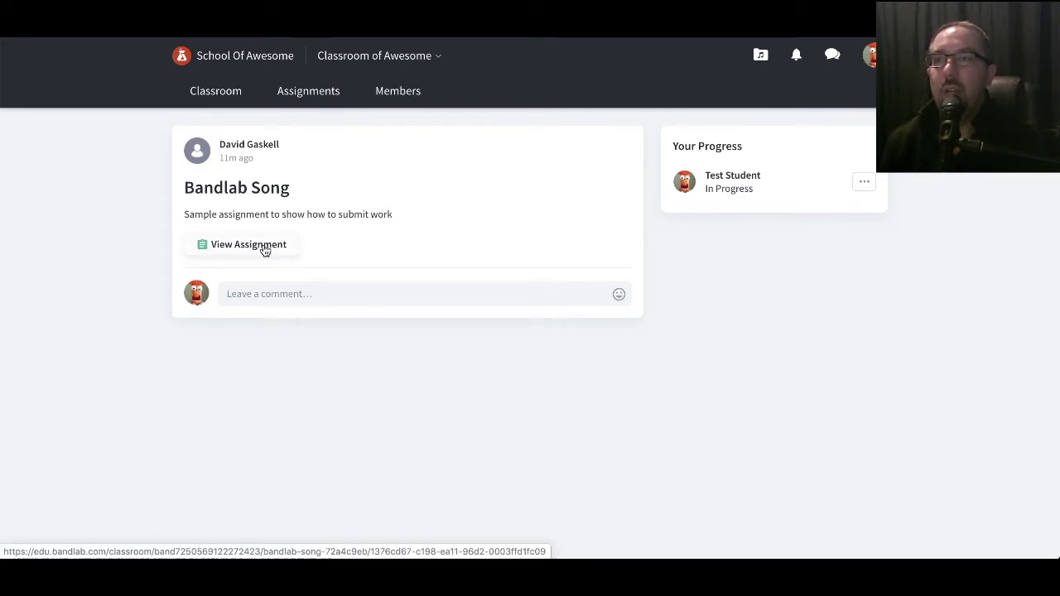
Step: Restart the Bandlab Song assignment from View Assignment's options menu, discarding progress, and reopen the start choices
left_click(260, 244)
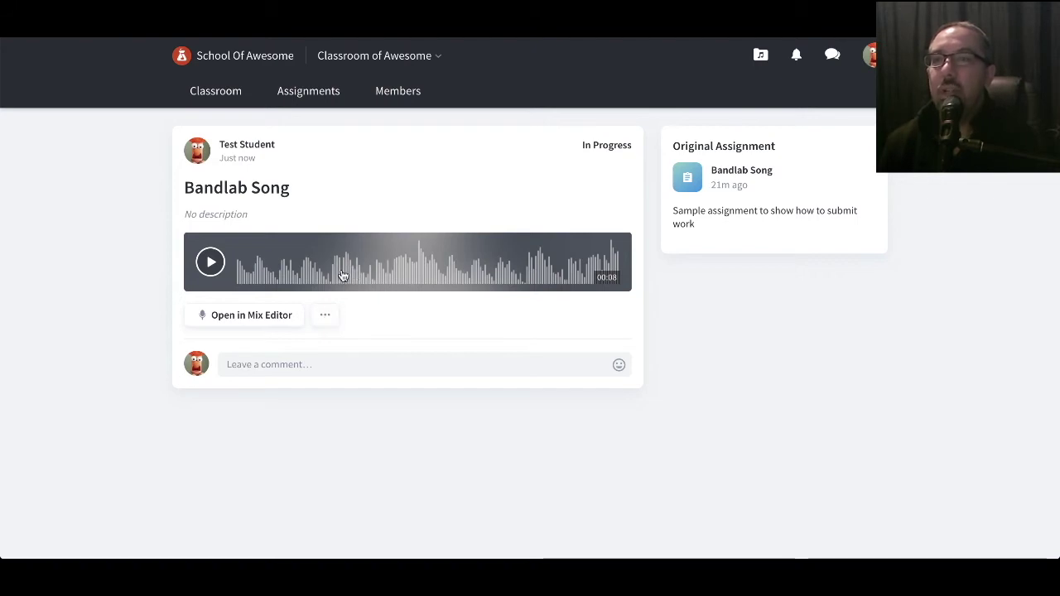
left_click(326, 317)
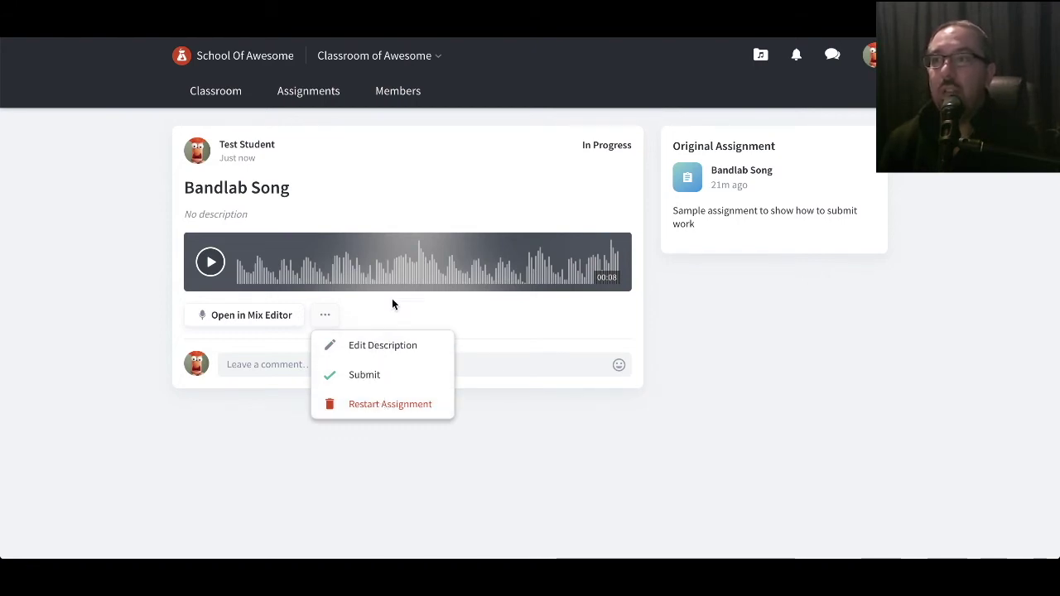
left_click(371, 406)
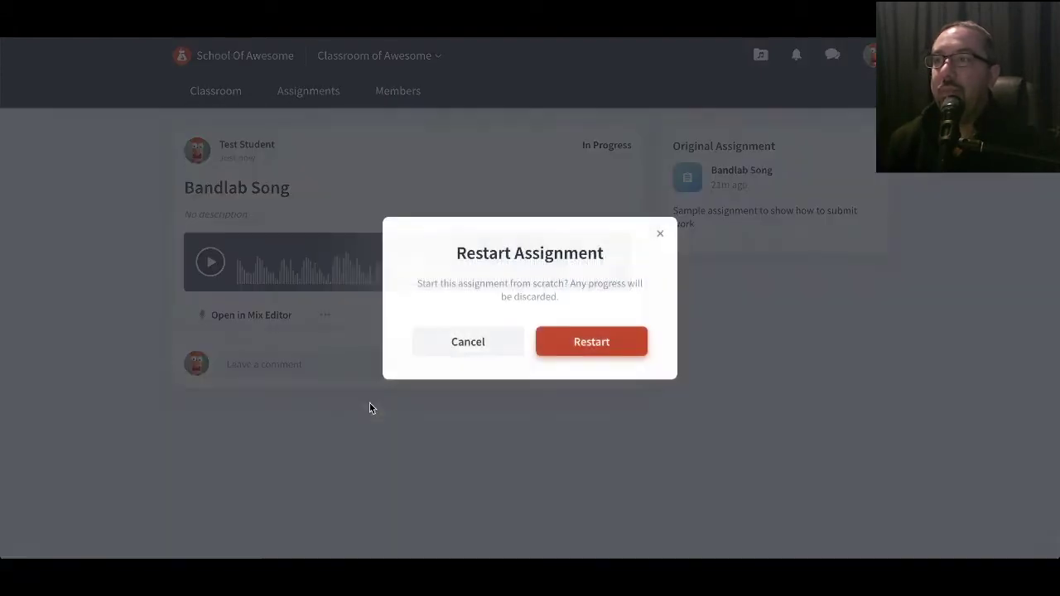
left_click(590, 343)
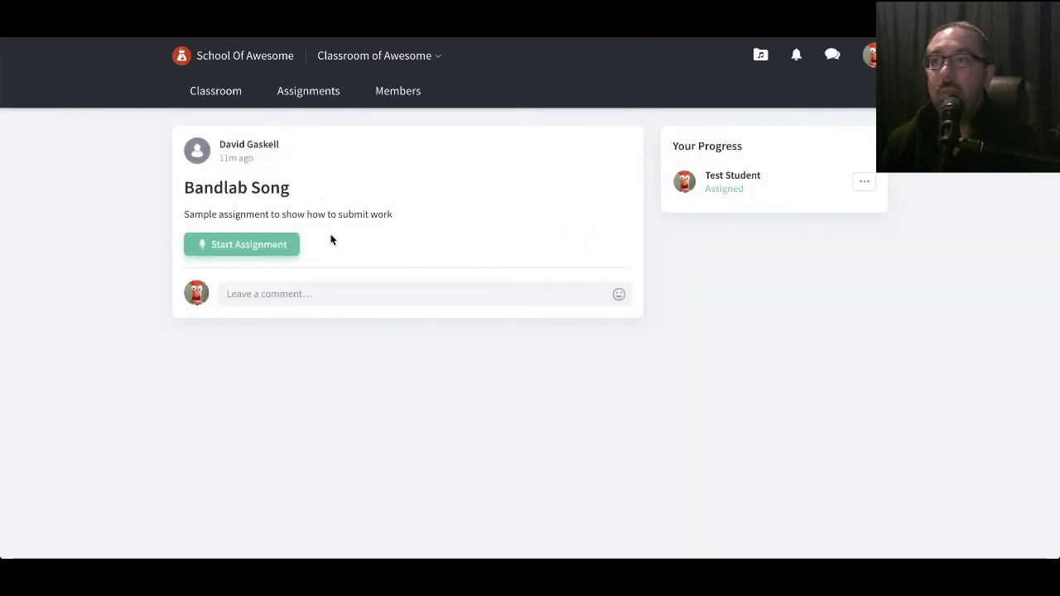
left_click(260, 247)
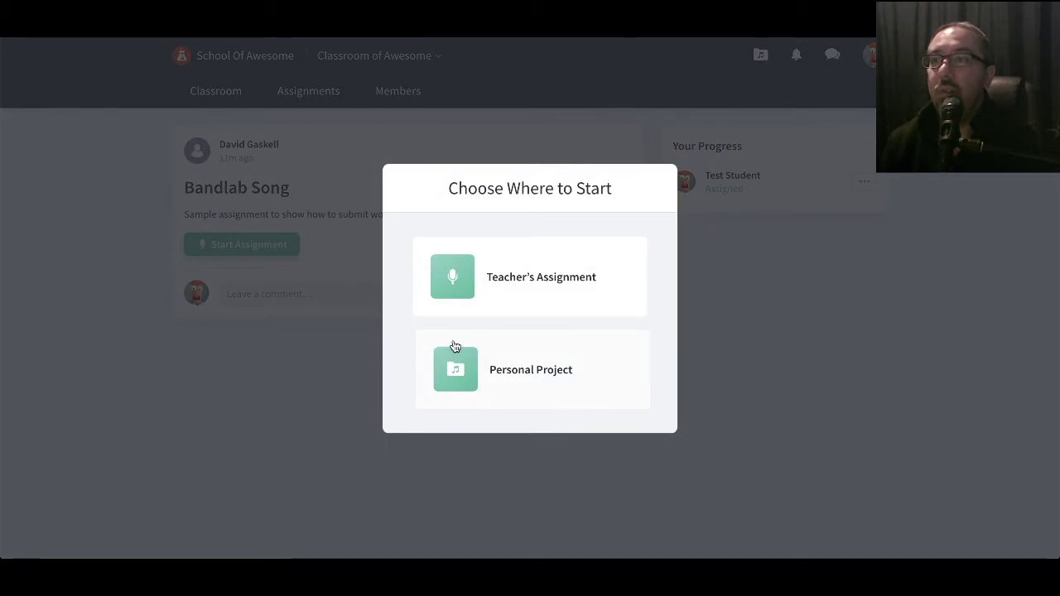
Step: Dismiss the start dialog and open 'A Star Is Born - Shallow vocal and piano' from the library in the Mix Editor
left_click(340, 361)
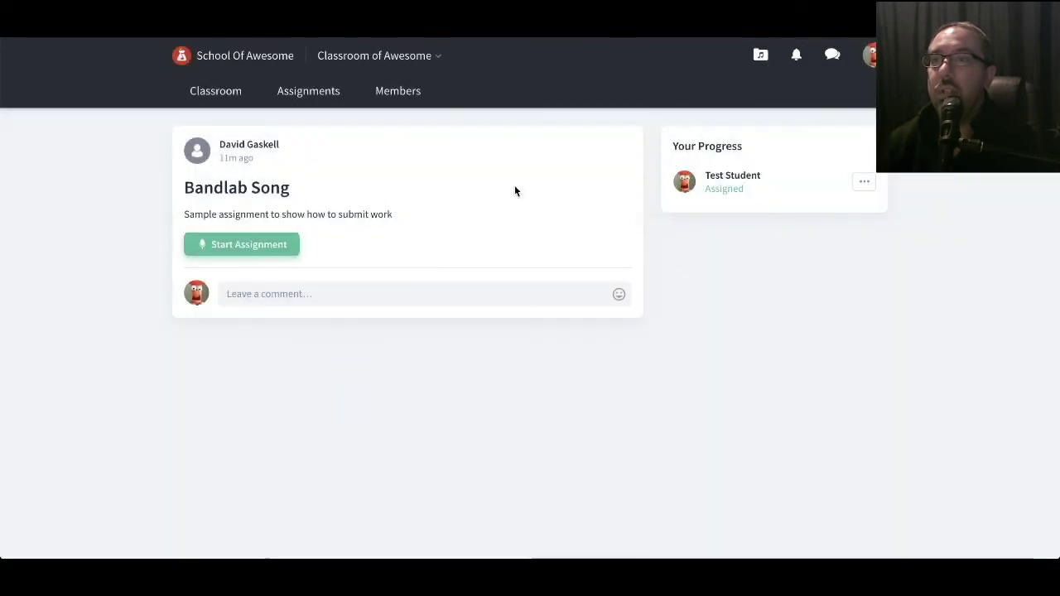
left_click(760, 56)
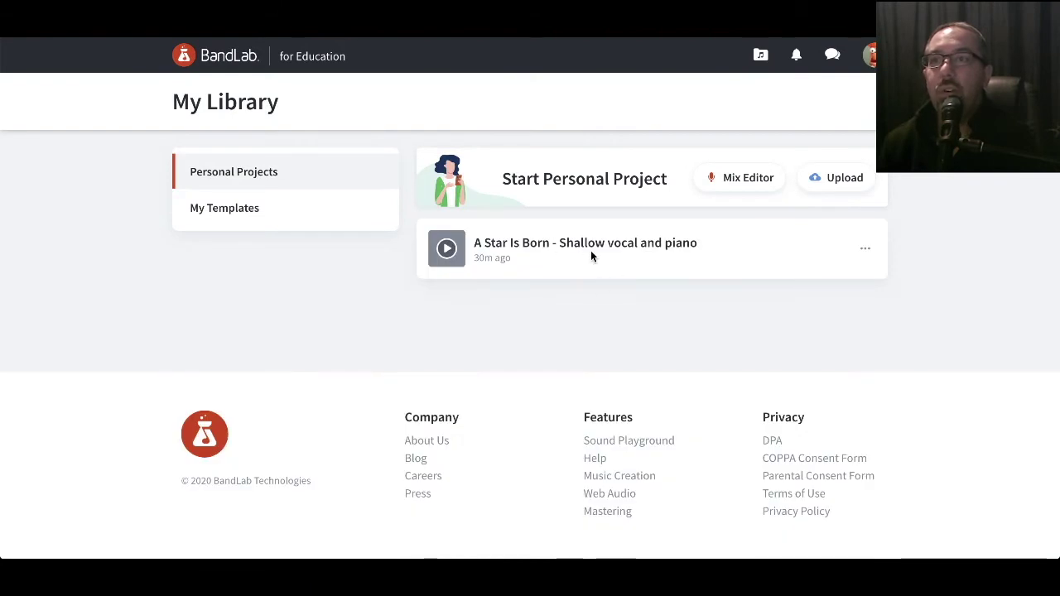
left_click(864, 251)
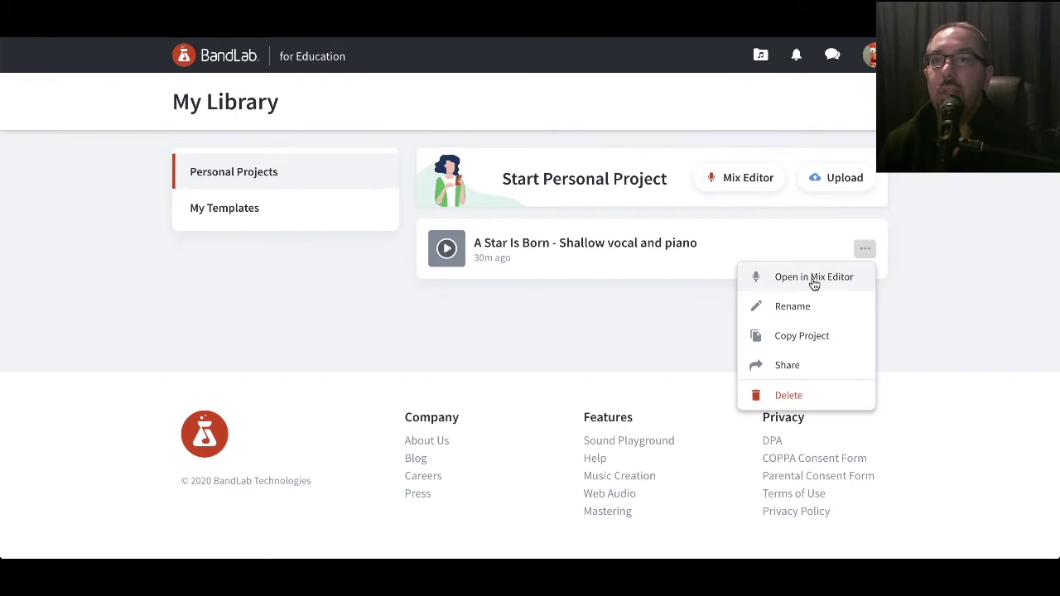
left_click(813, 282)
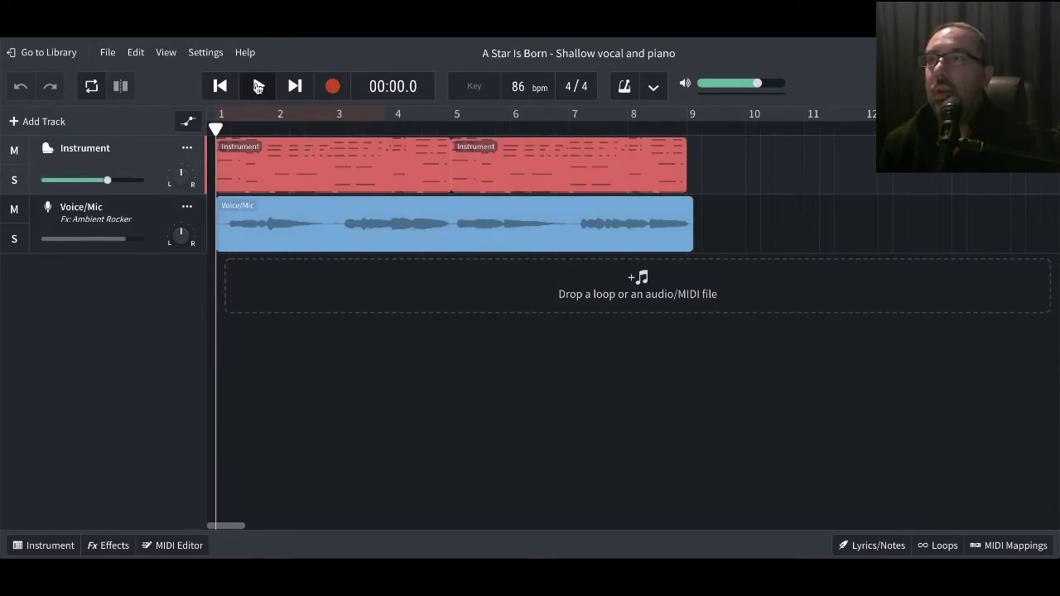
Step: Play back the A Star Is Born project and pause it at about 00:10.9
left_click(259, 87)
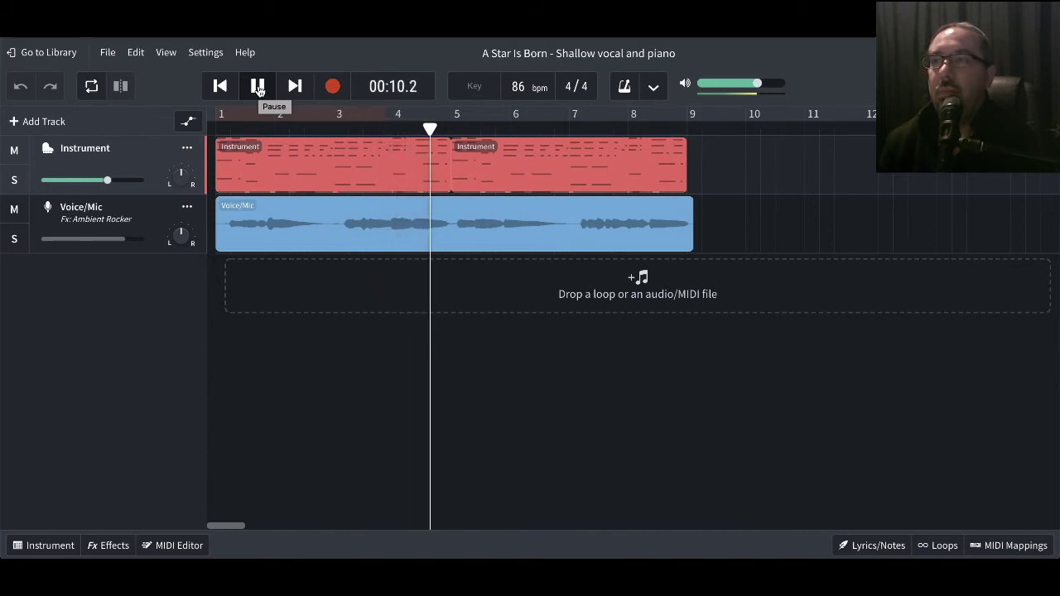
left_click(257, 87)
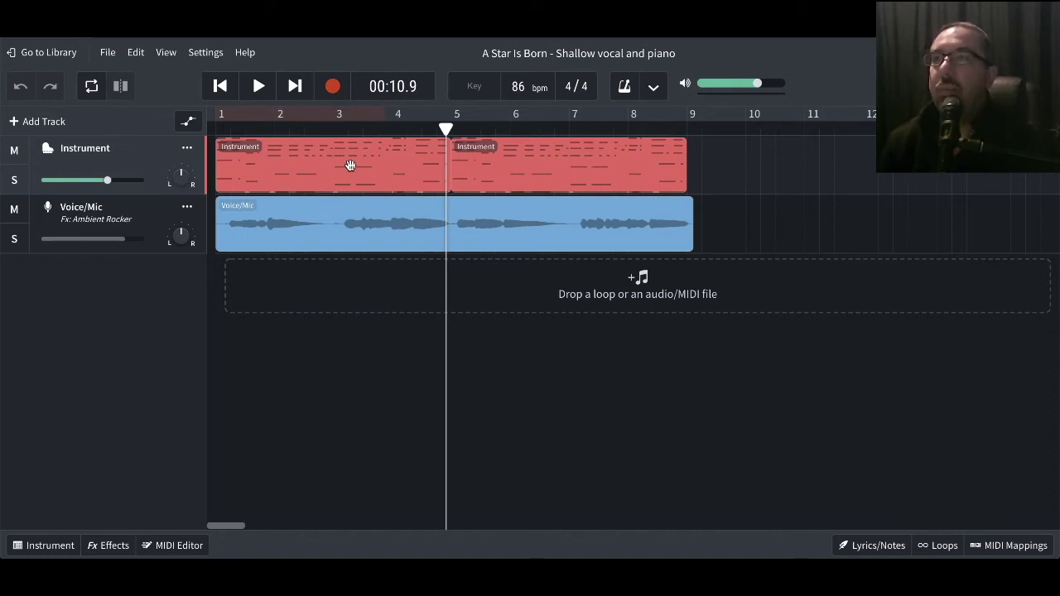
Step: Return to the library, open Classroom of Awesome and start the Bandlab Song assignment
left_click(54, 55)
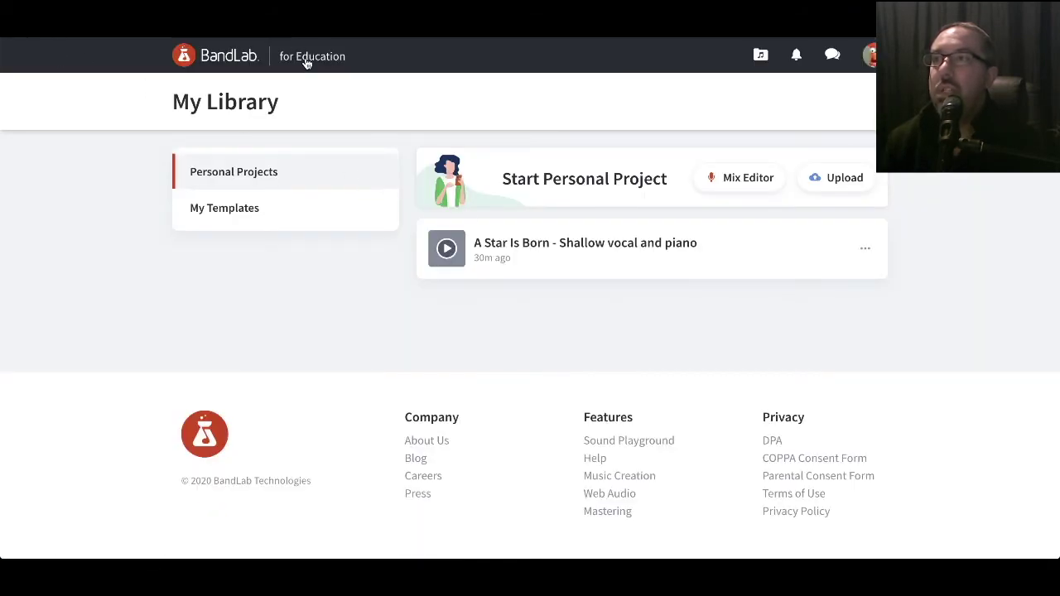
left_click(306, 64)
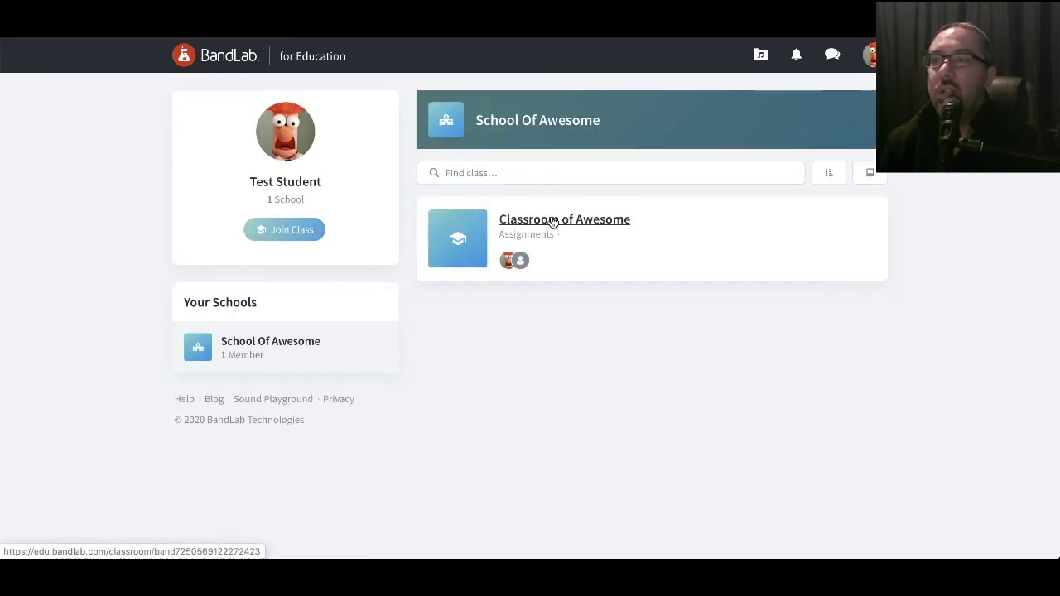
left_click(553, 222)
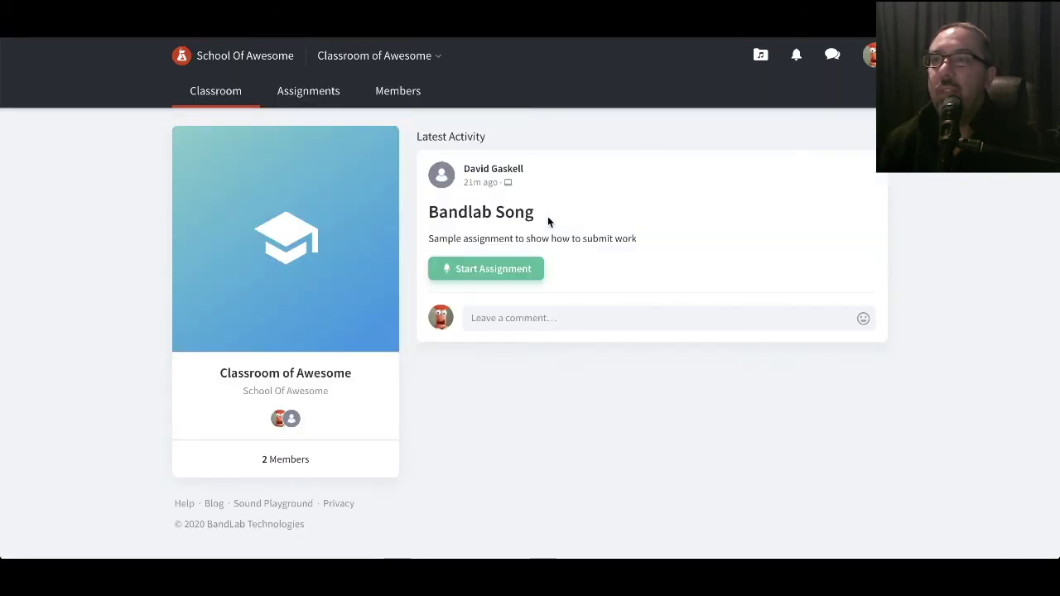
left_click(485, 271)
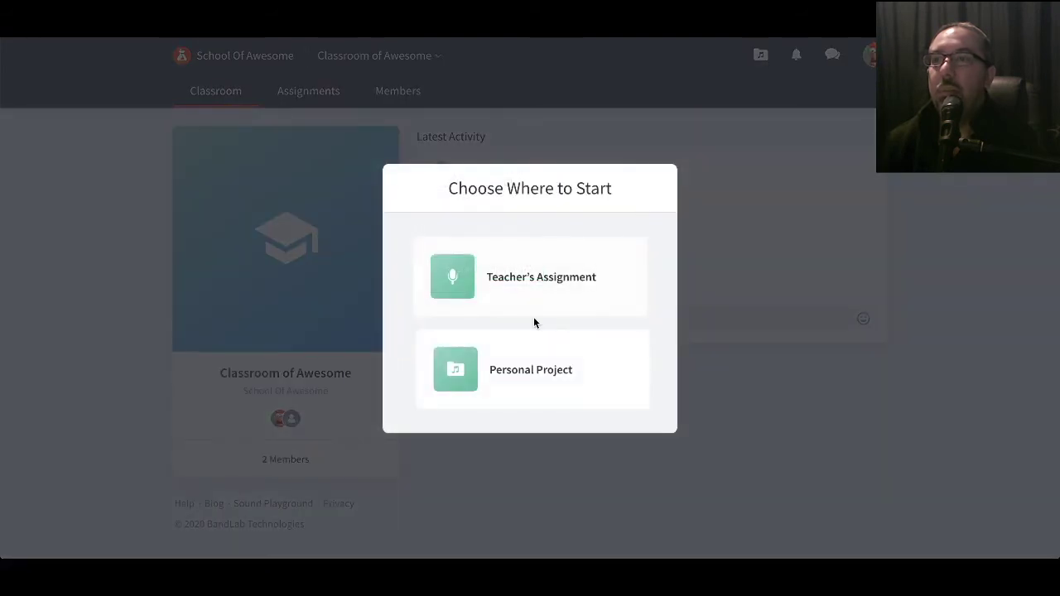
Step: Begin the assignment from the A Star Is Born personal project and hide the assignment brief
left_click(519, 375)
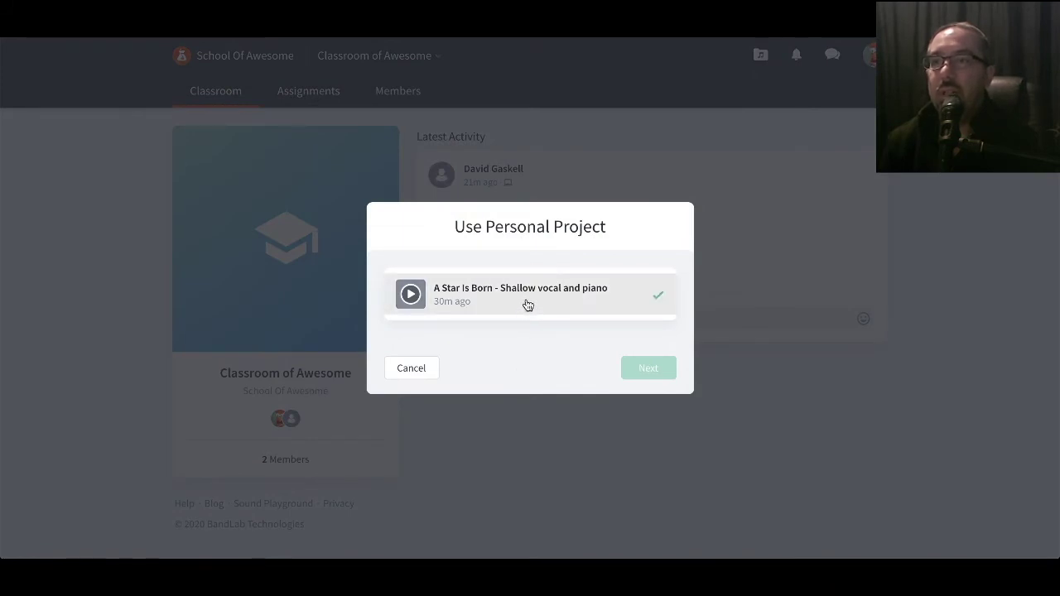
left_click(526, 304)
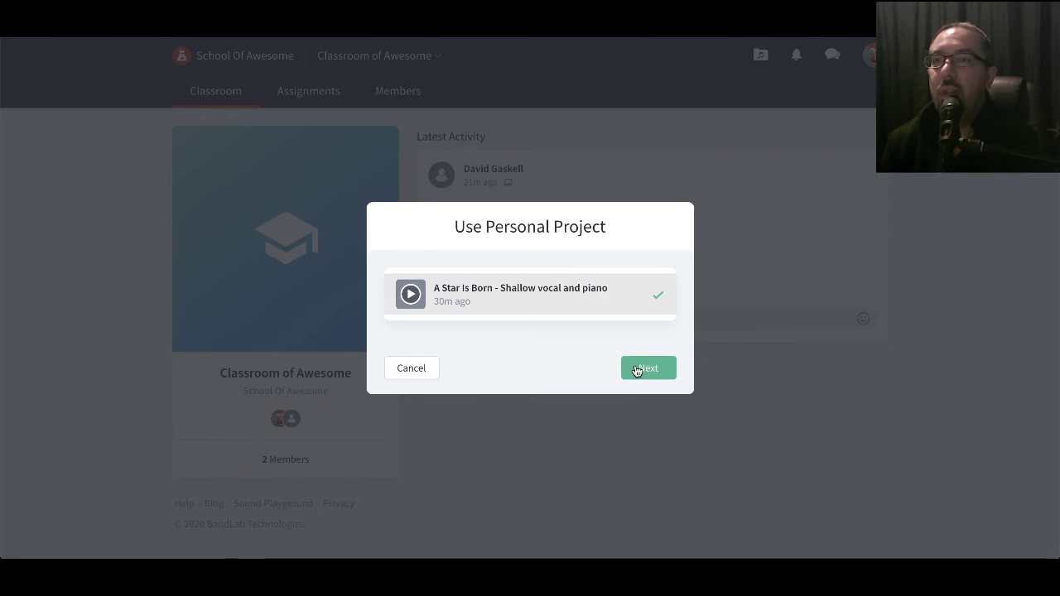
left_click(637, 370)
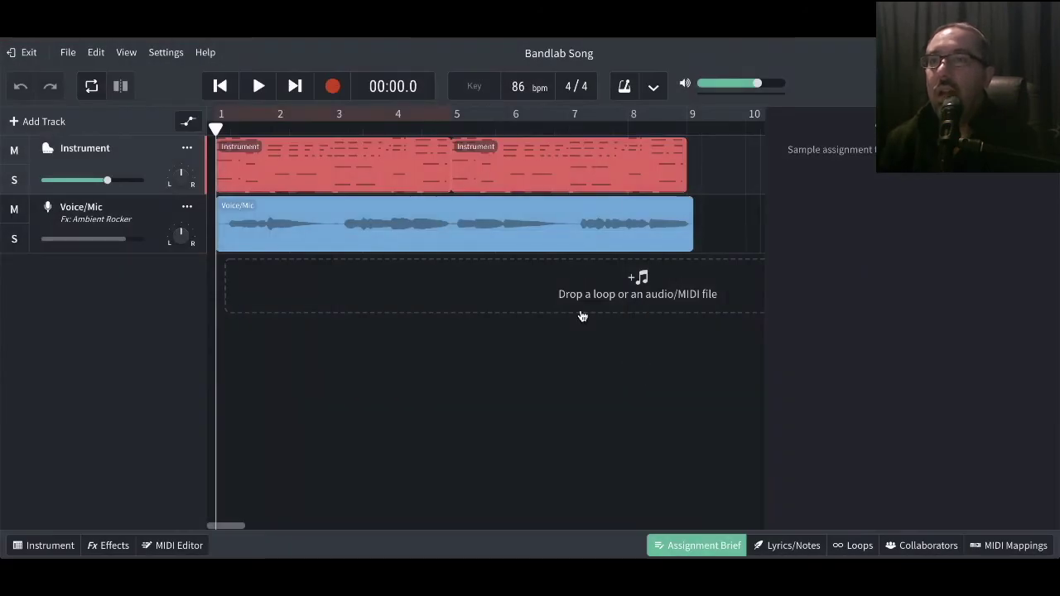
left_click(686, 545)
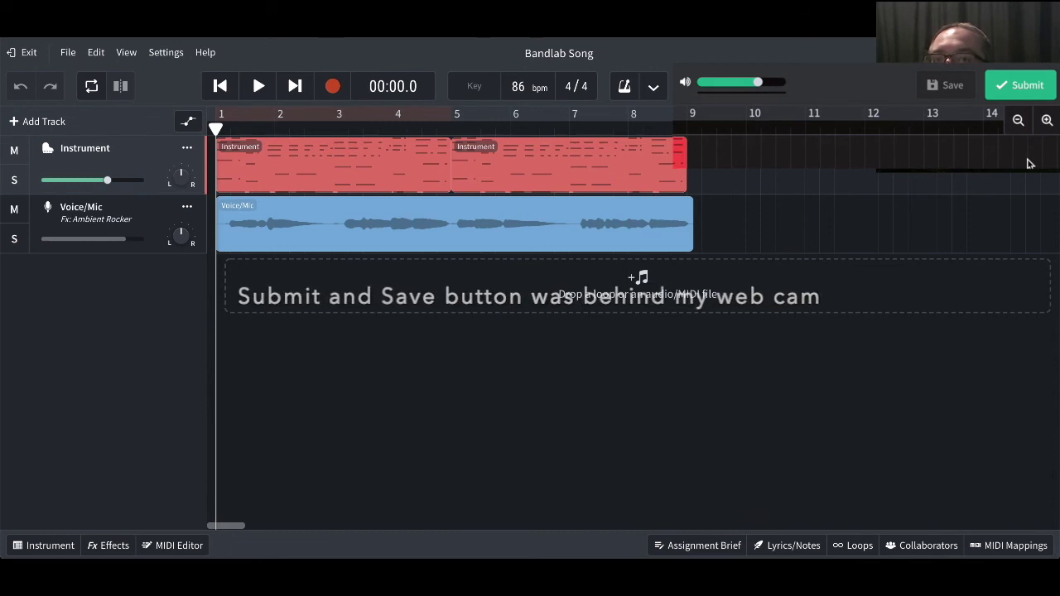
Step: Submit the Bandlab Song project as the assignment solution with no description
left_click(1022, 84)
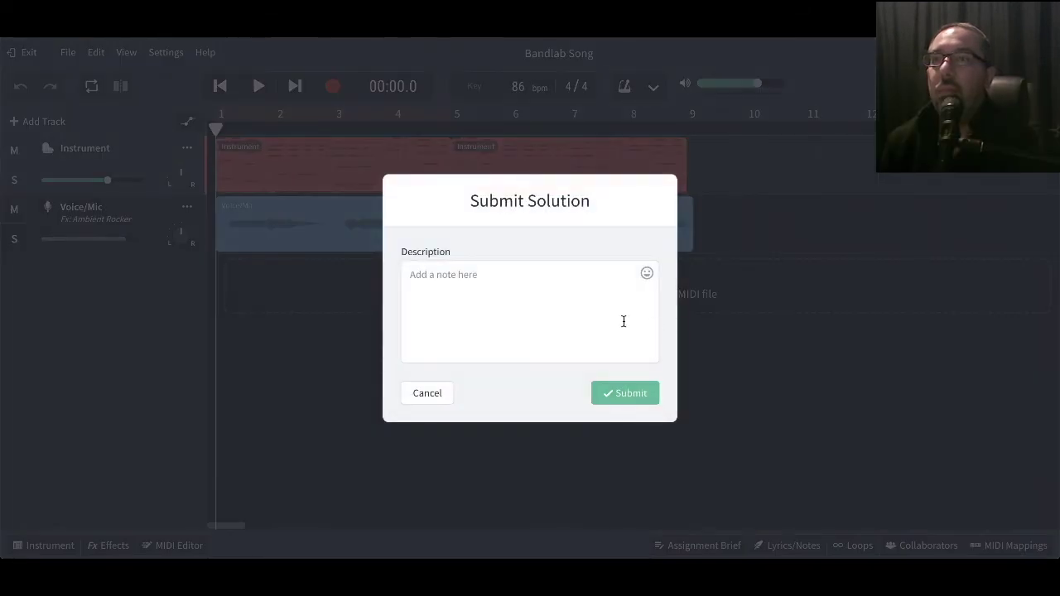
left_click(619, 394)
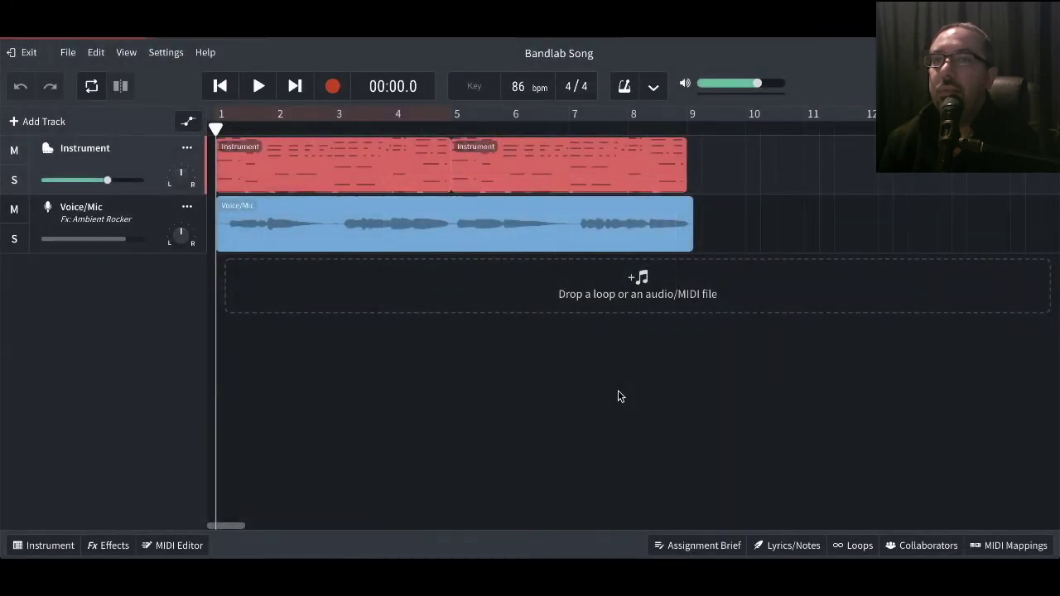